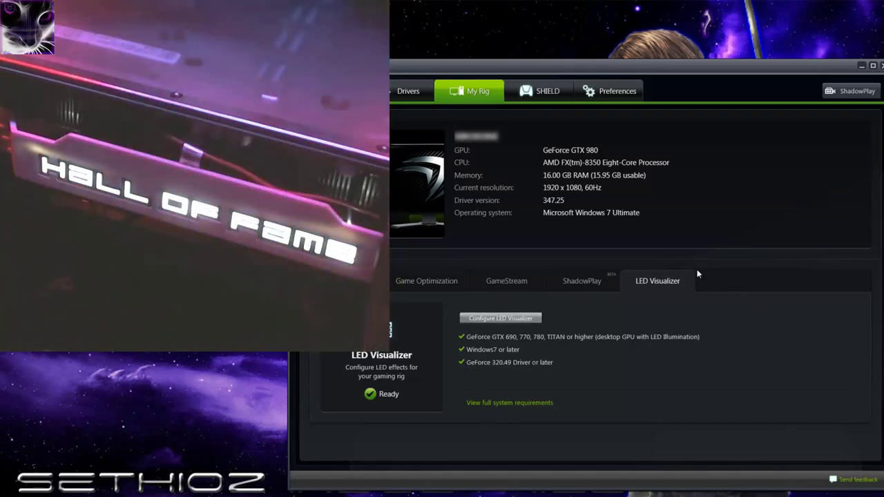
- Open the LED Visualizer configuration and examine the available styles, the Audio flashing variation and the GPU properties
left_click(501, 318)
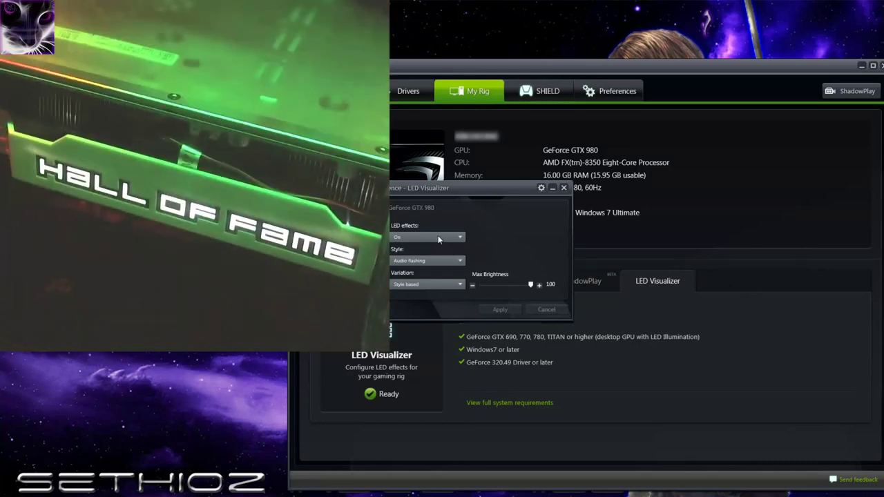
left_click(460, 263)
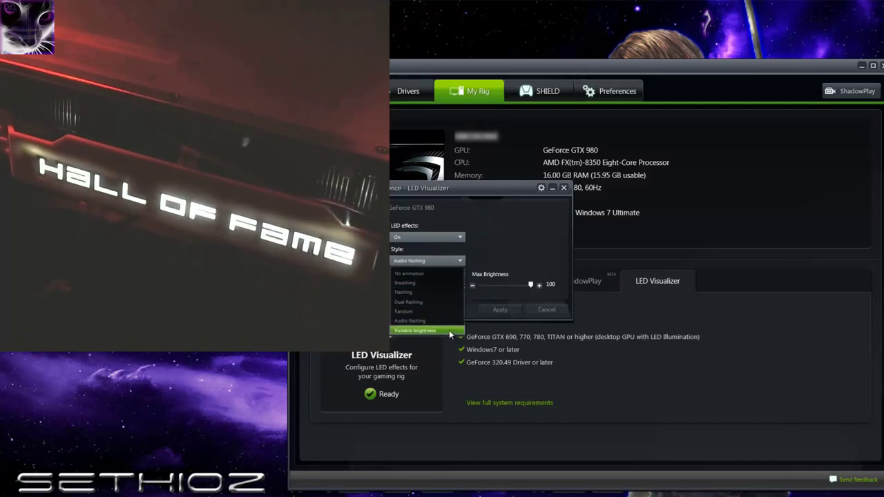
left_click(517, 231)
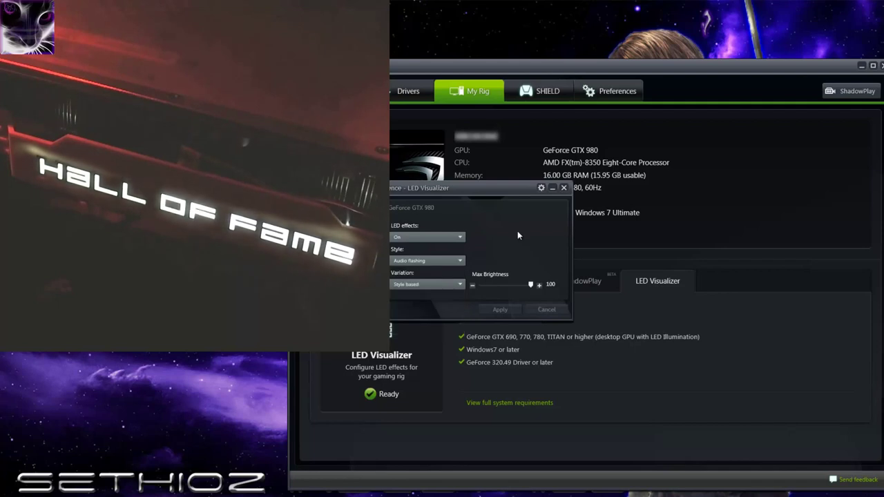
left_click(391, 332)
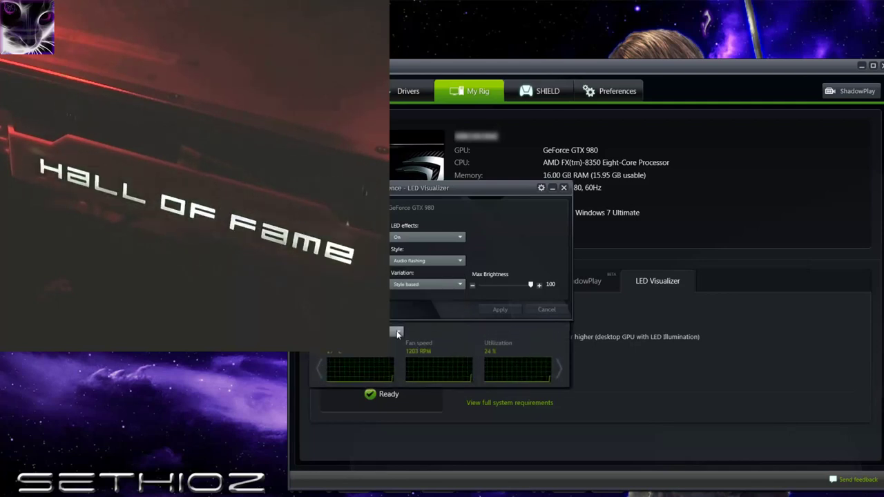
left_click(442, 288)
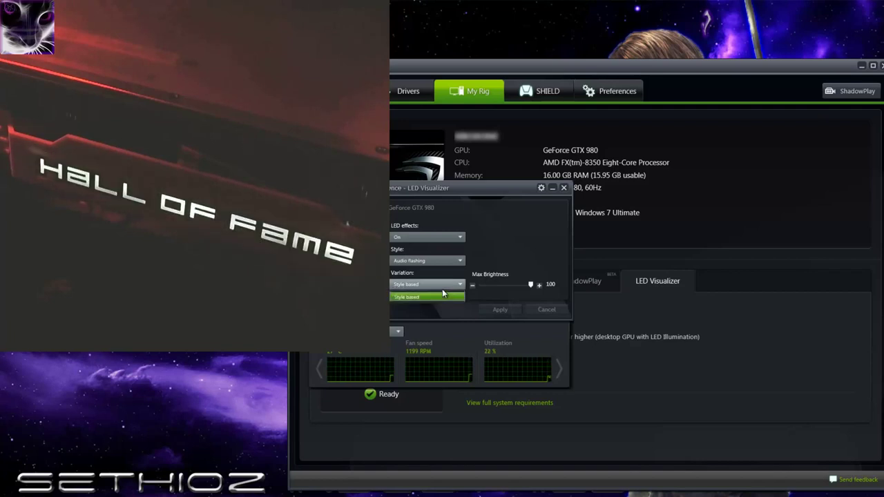
left_click(442, 295)
- Try the Variable brightness LED style, review its GPU-based variation options, and discard the change
left_click(445, 261)
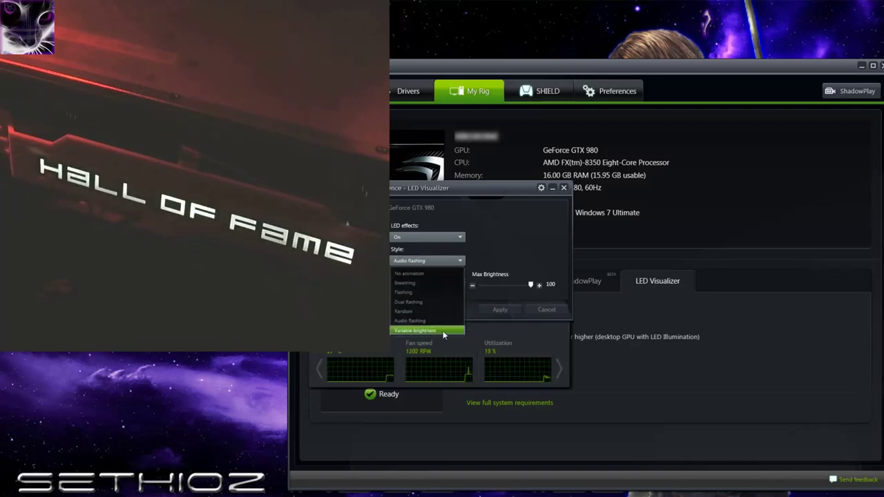
left_click(443, 331)
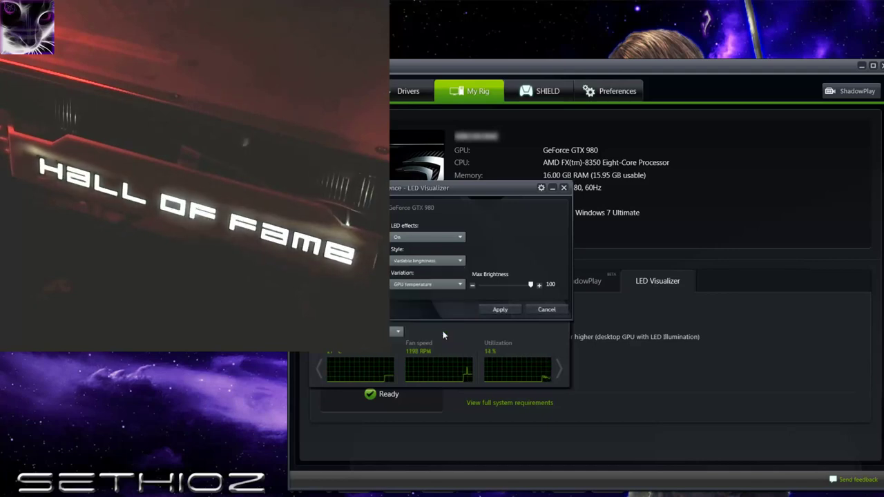
left_click(445, 284)
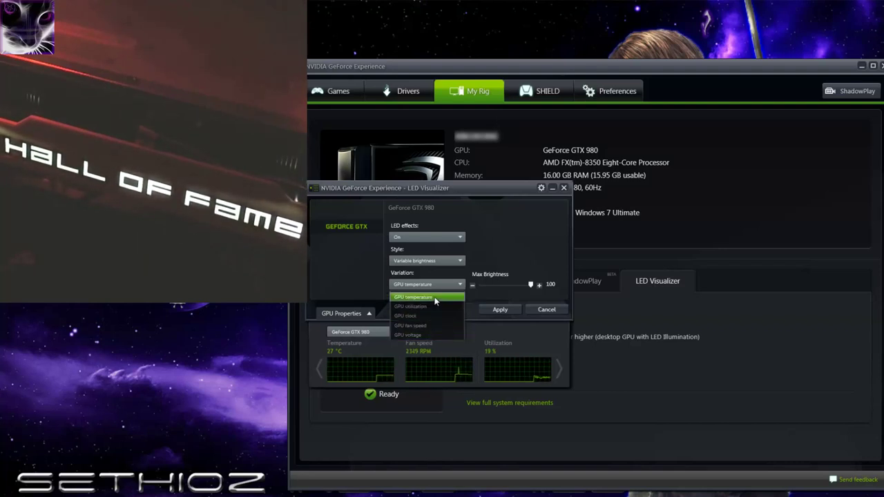
left_click(461, 342)
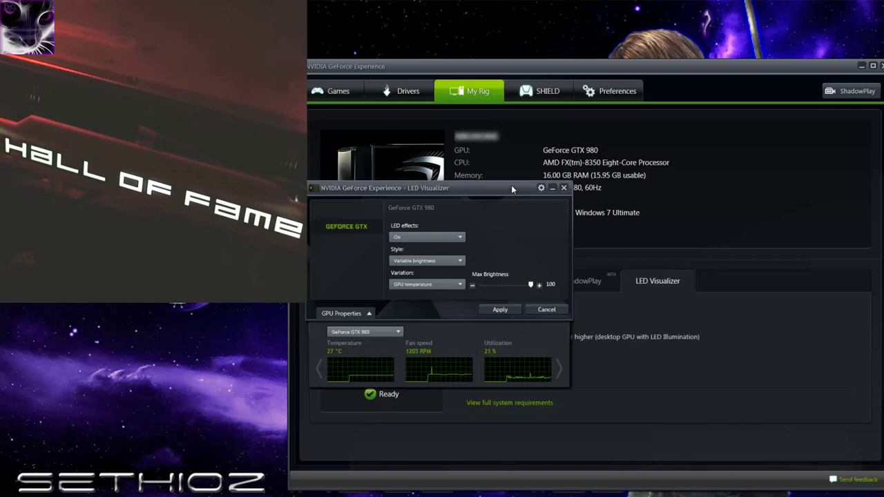
left_click_drag(511, 185, 345, 228)
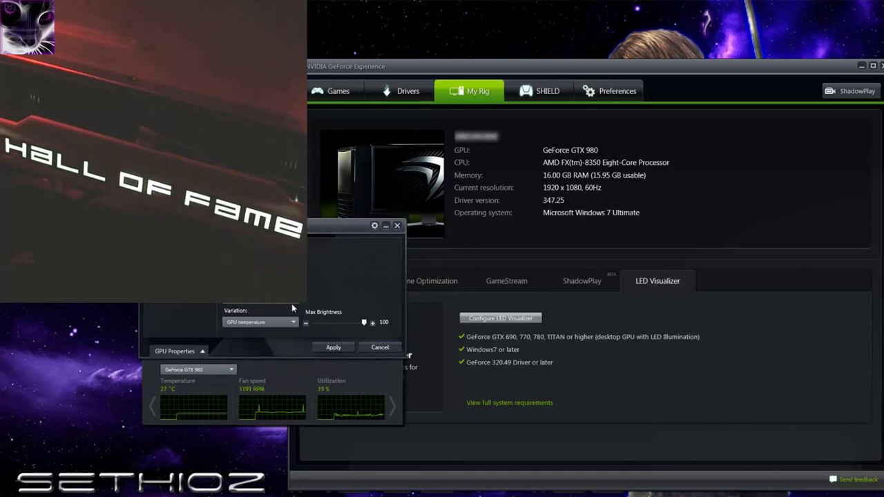
left_click(389, 351)
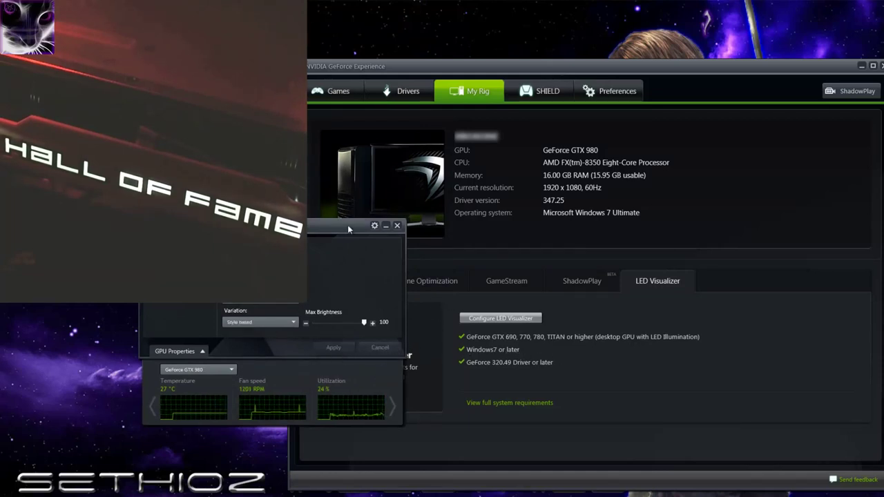
- Collapse the GPU properties and close the LED Visualizer window
left_click_drag(348, 225, 395, 214)
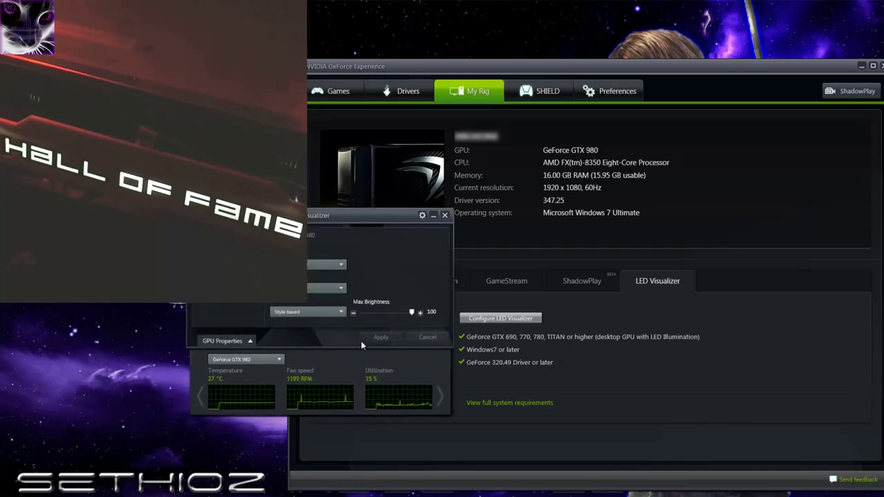
left_click(245, 343)
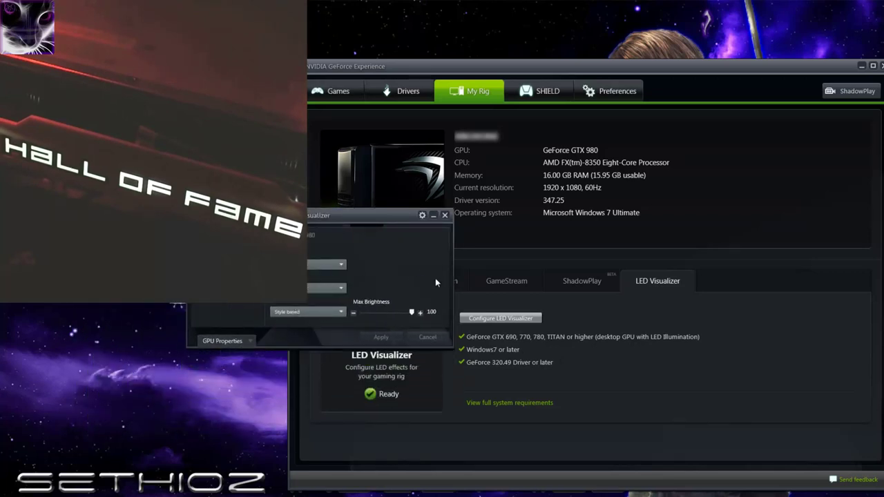
left_click(445, 215)
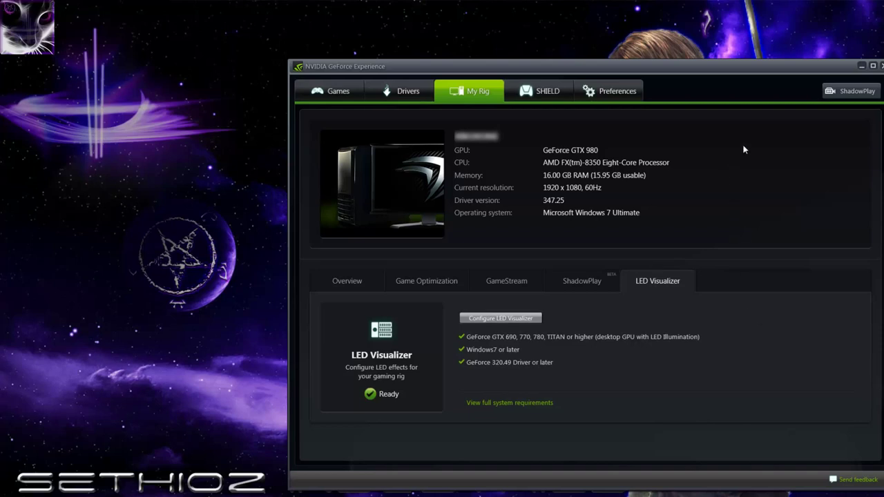
- Open ShadowPlay and its preferences, examine the settings down to the recording locations, and place the ShadowPlay window over them
left_click(849, 91)
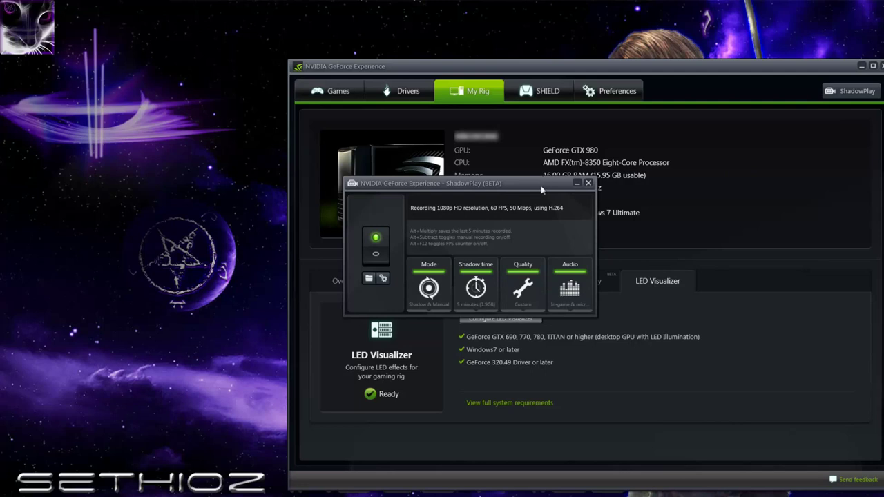
left_click_drag(541, 186, 448, 271)
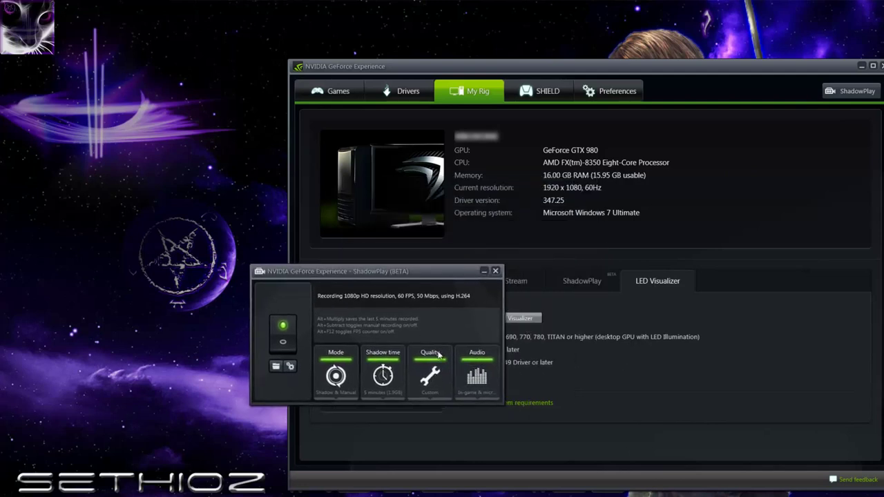
left_click(290, 367)
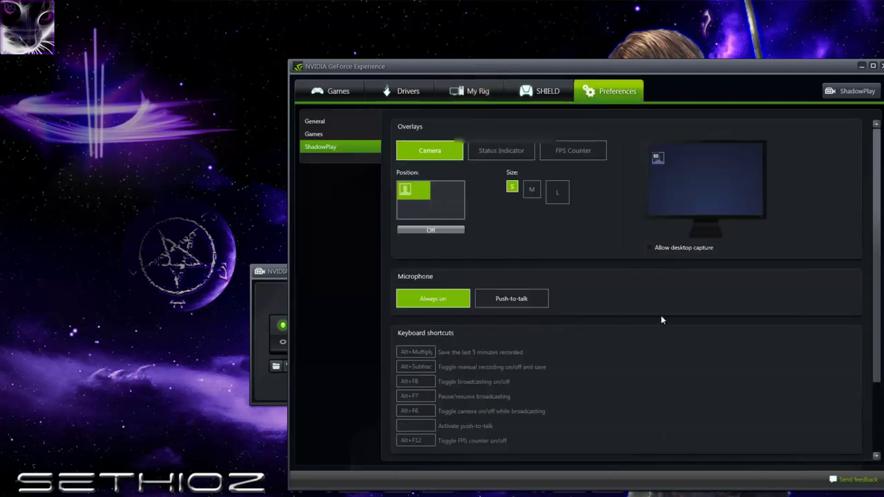
scroll(626, 337, "down", 3)
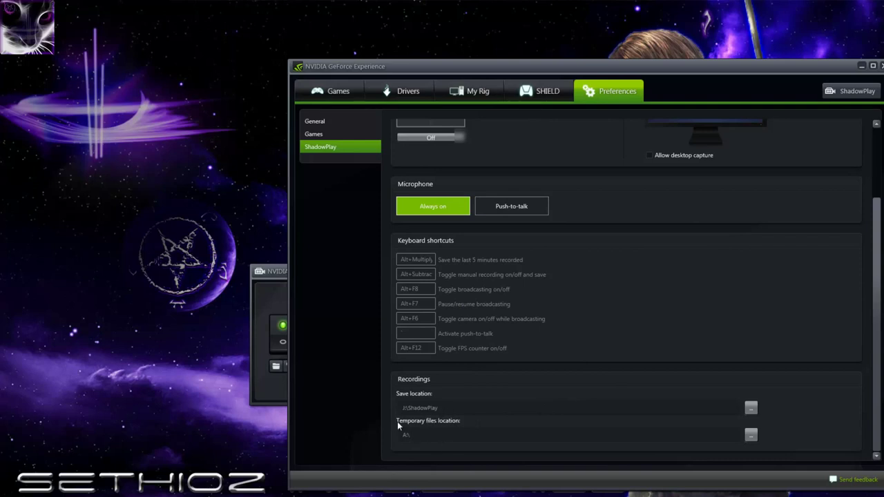
left_click(285, 278)
left_click_drag(364, 266, 679, 233)
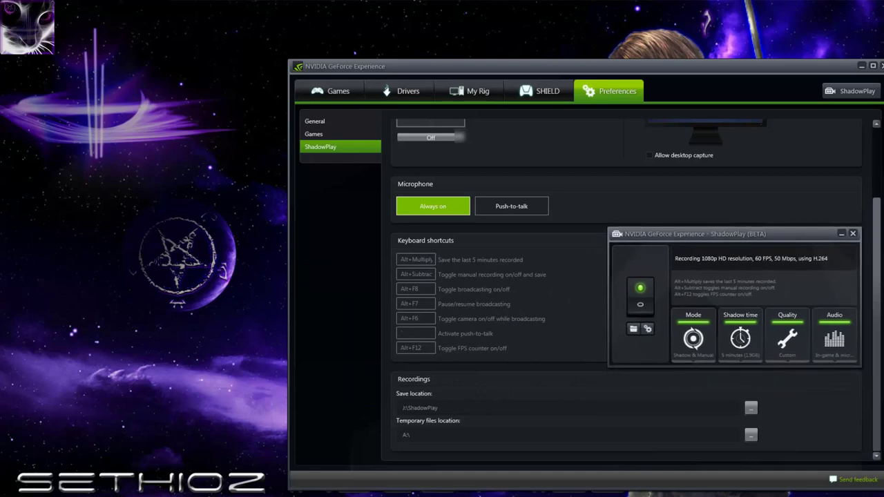
- Bring the Nvidia RGB range toggler into view and open the advanced video color settings in the NVIDIA Control Panel
left_click_drag(452, 198, 494, 261)
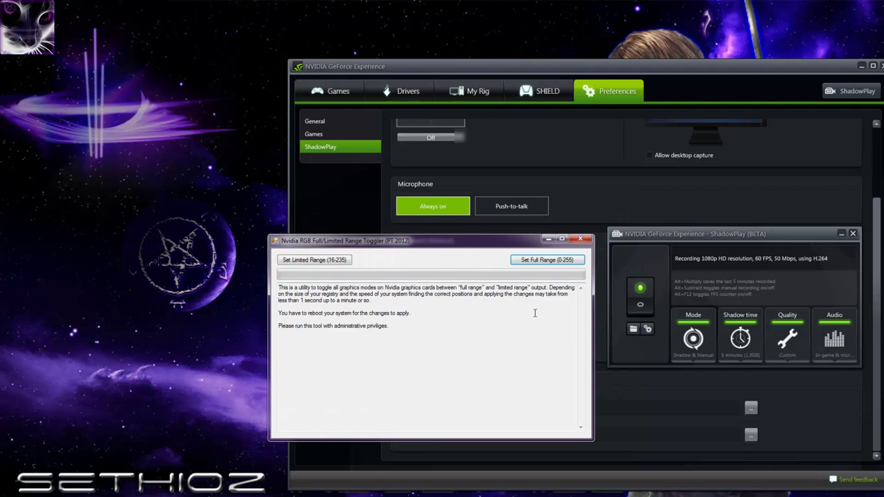
right_click(159, 261)
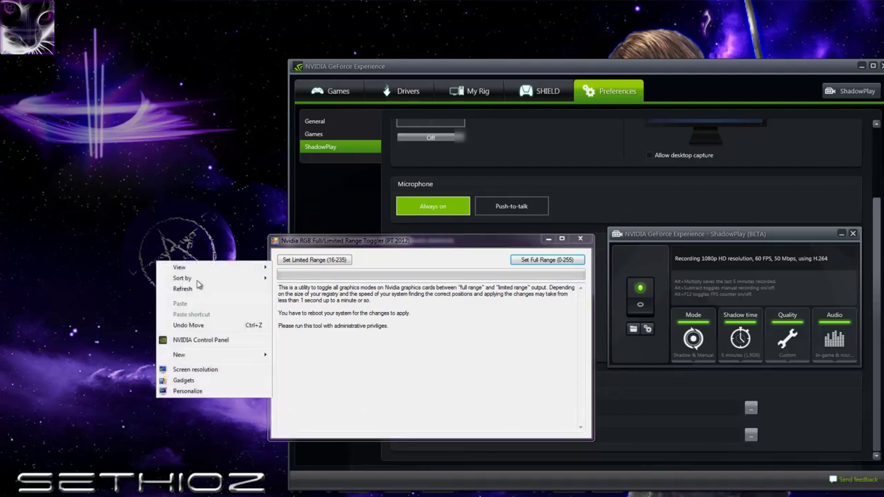
left_click(208, 339)
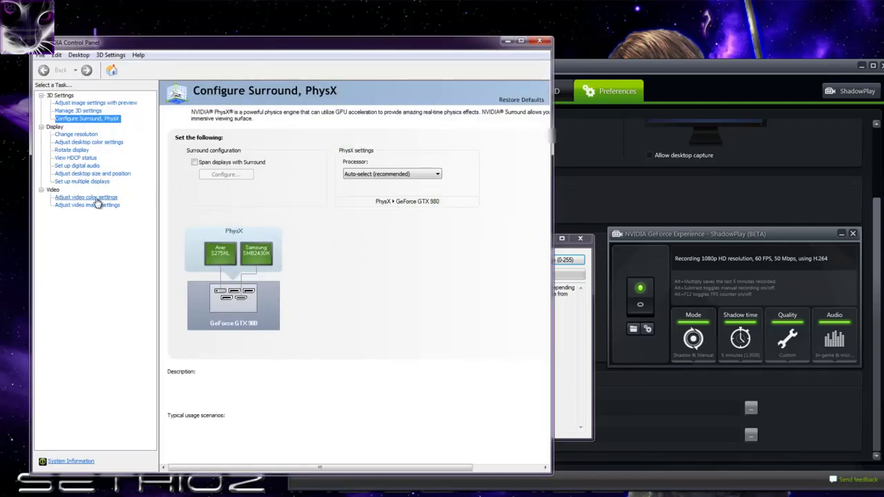
left_click(97, 199)
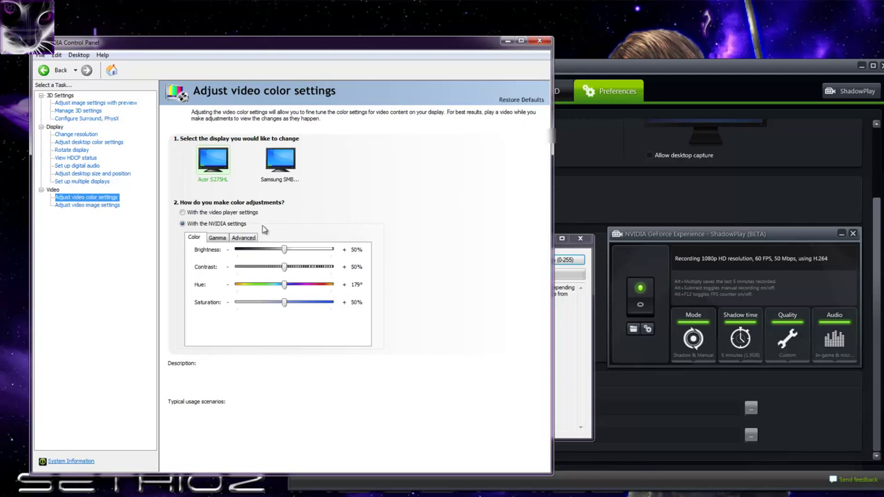
left_click(217, 237)
left_click(243, 238)
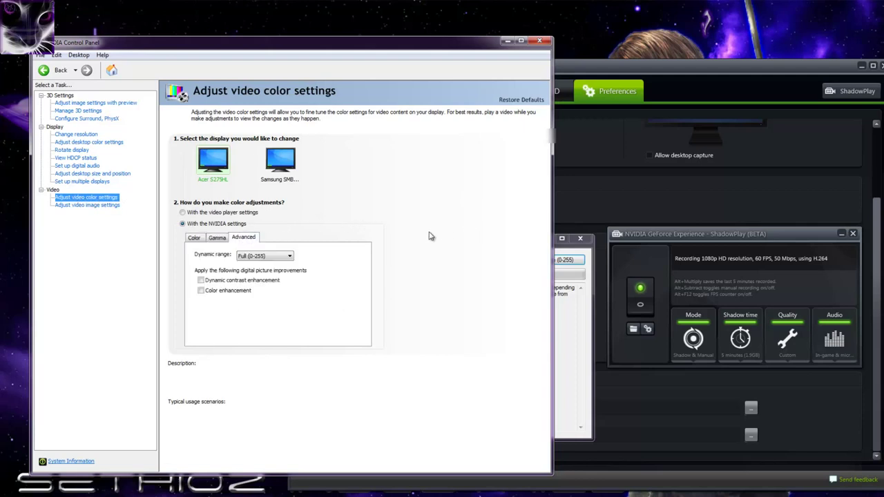
- Examine the dynamic range options for the Acer S275HL display without changing the selection
mouse_move(202, 259)
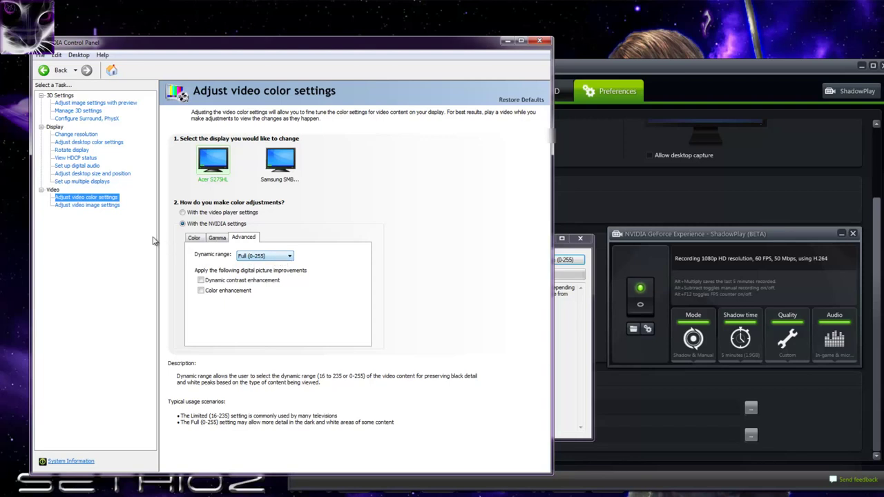
mouse_move(211, 223)
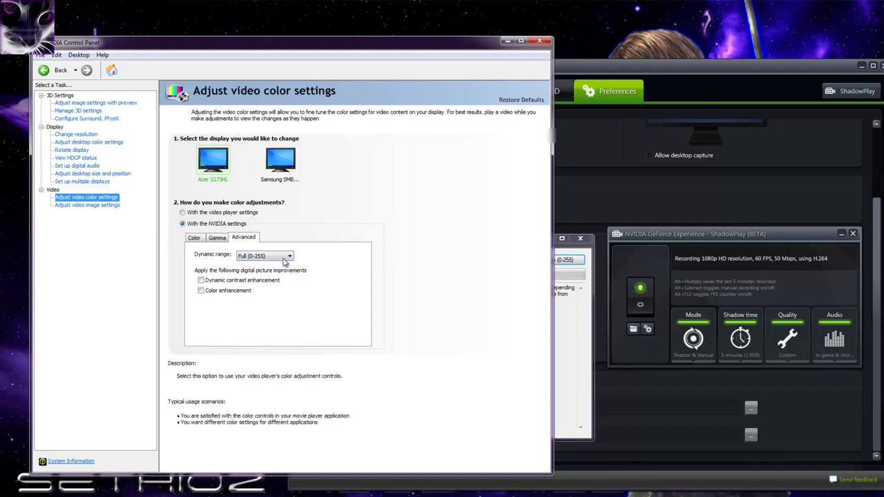
mouse_move(262, 259)
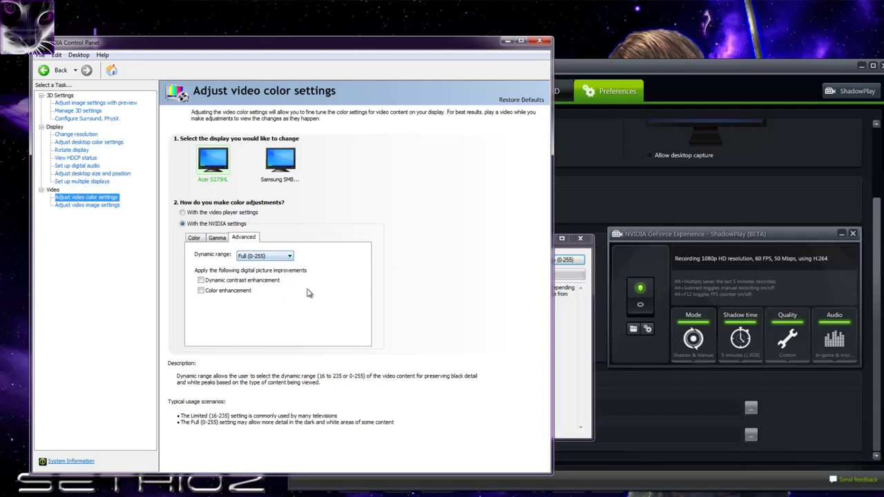
left_click(265, 258)
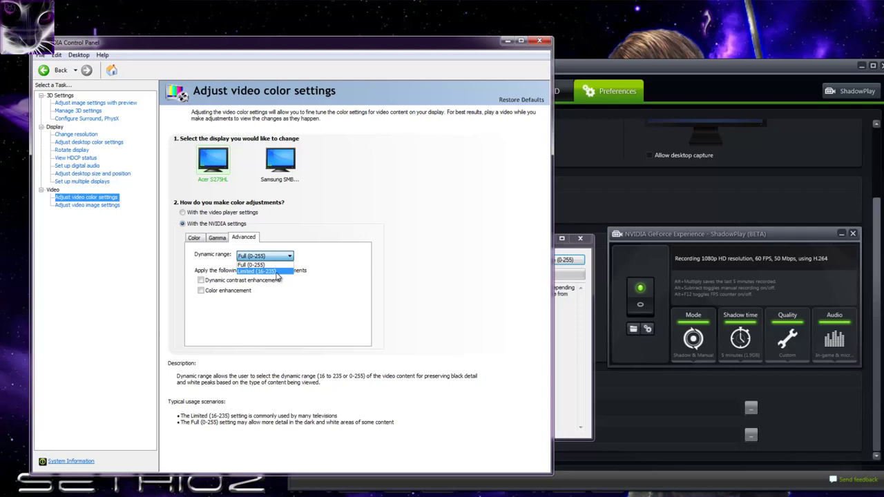
left_click(336, 277)
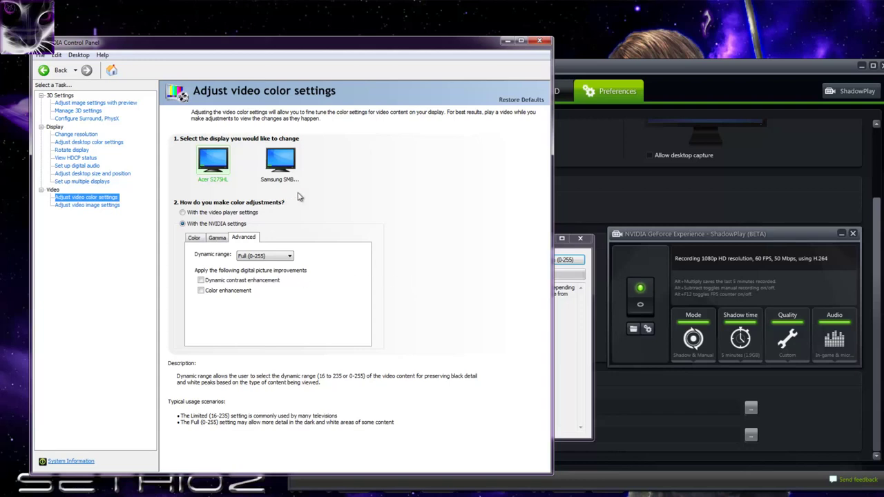
- Compare the range toggler's limited and full range choices with the Control Panel's dynamic range options
left_click(573, 261)
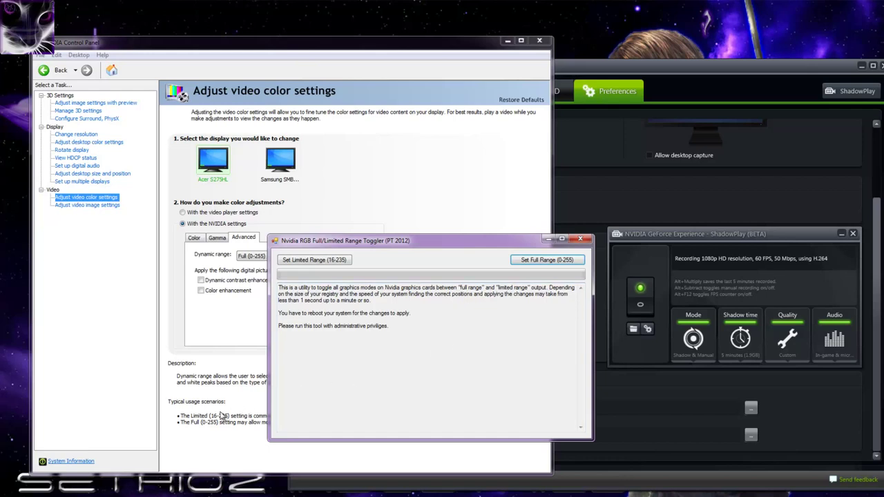
left_click(139, 353)
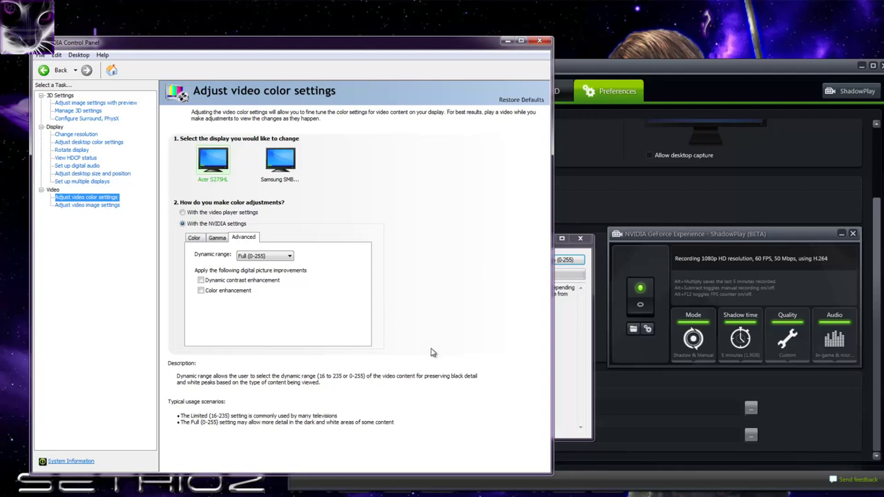
left_click(271, 258)
left_click(467, 294)
- Bring the Nvidia RGB Full/Limited Range Toggler to the front and reposition it over the video color settings
left_click(577, 337)
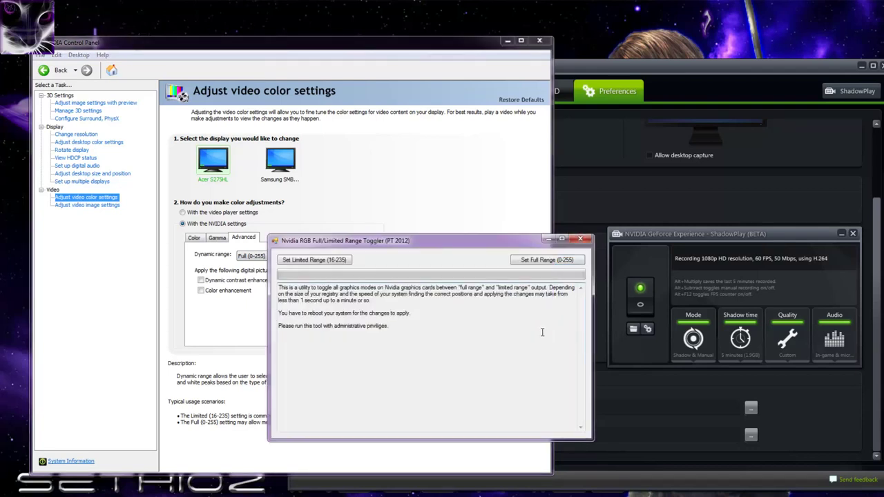
left_click_drag(438, 243, 511, 206)
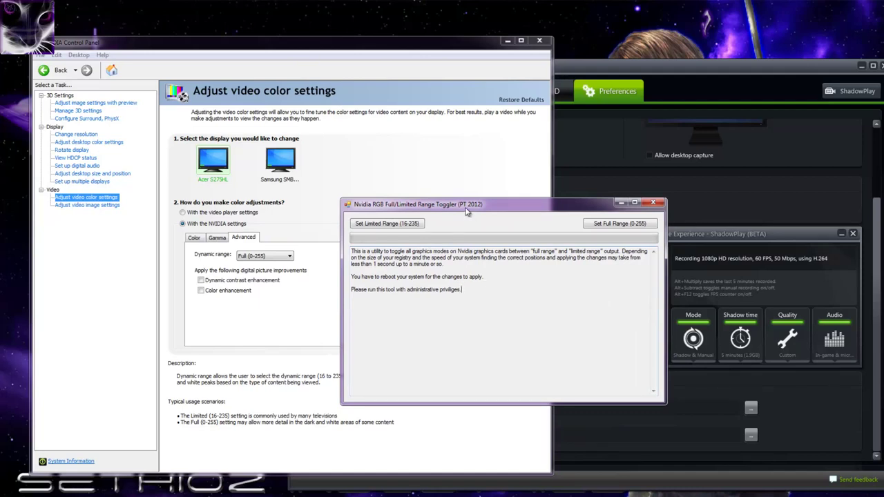
left_click_drag(468, 205, 436, 230)
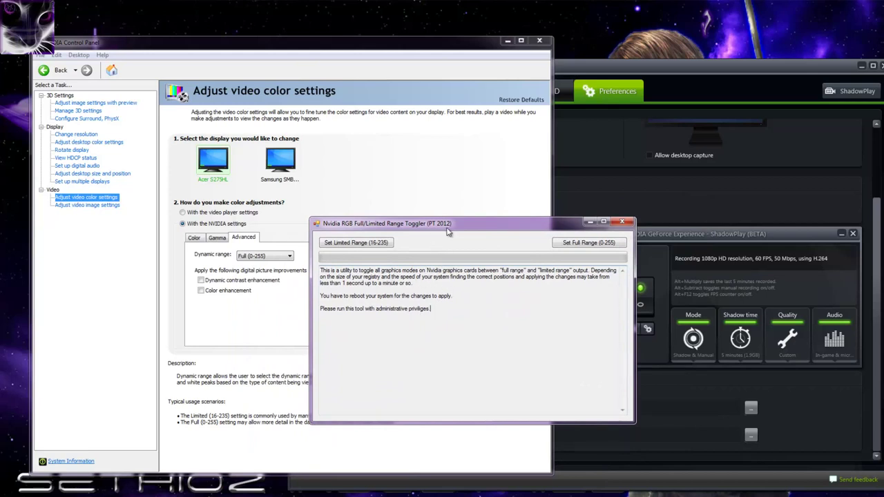
left_click_drag(462, 225, 415, 174)
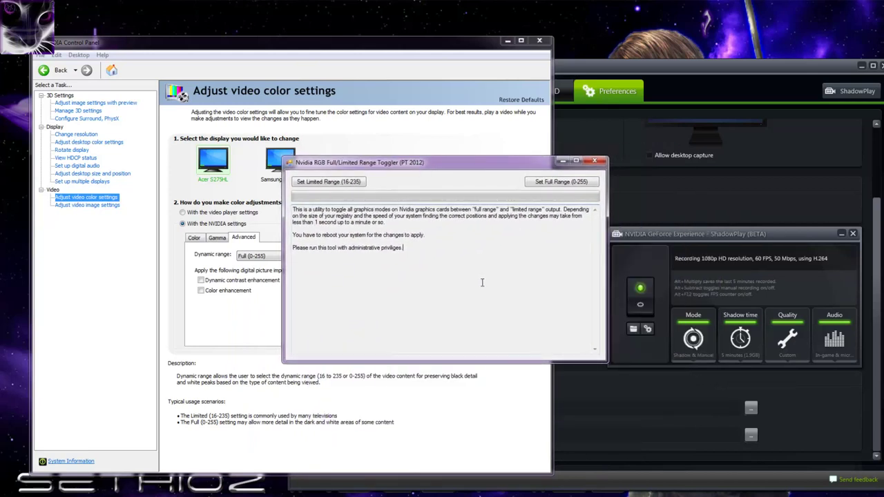
- Apply full range (0-255) output to all graphics modes with the range toggler, highlight the affected registry keys and close the utility
left_click(547, 184)
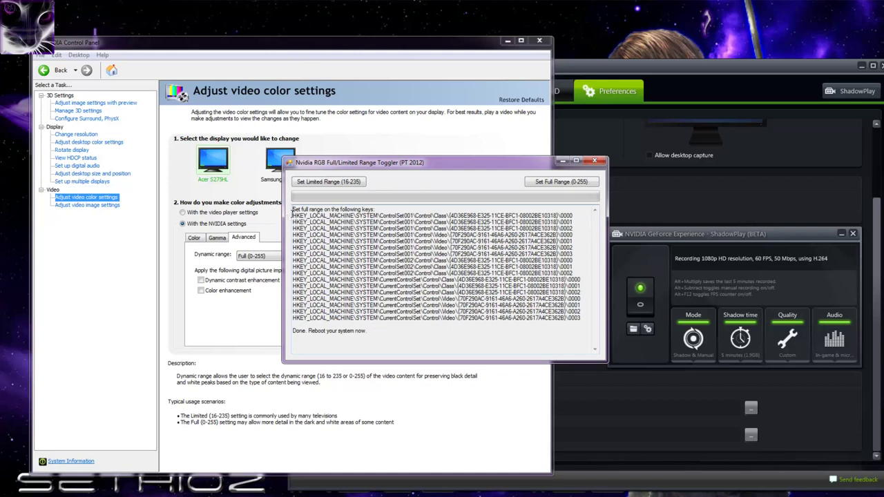
left_click_drag(292, 215, 580, 320)
left_click(425, 312)
left_click(594, 161)
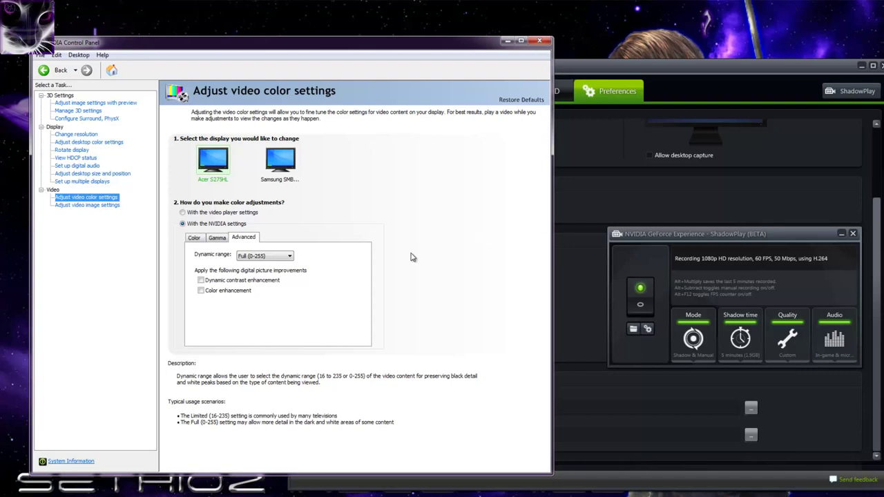
- Close the NVIDIA Control Panel with the dynamic range setting unchanged and reposition the GeForce Experience window
left_click(268, 256)
left_click(474, 255)
left_click(544, 40)
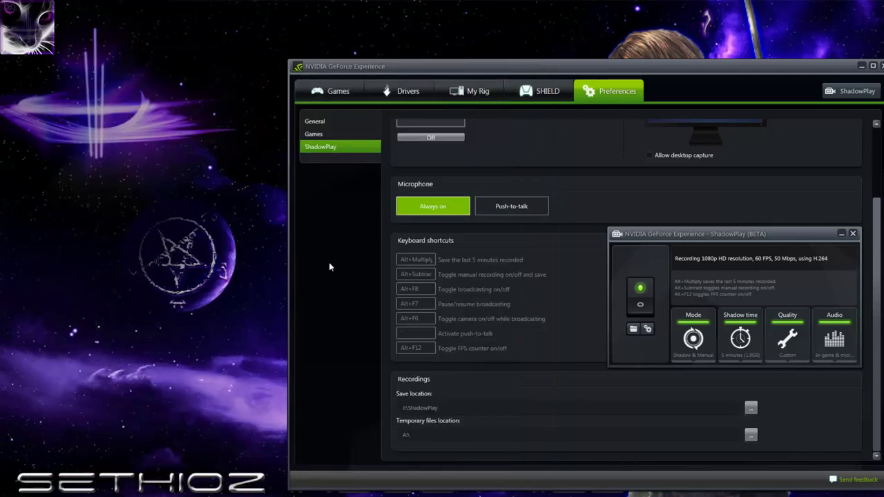
left_click_drag(584, 68, 476, 56)
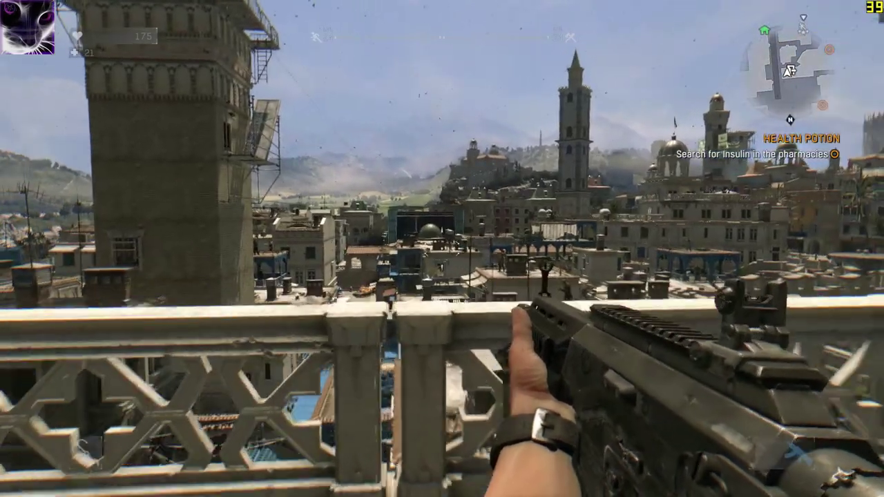
key("space")
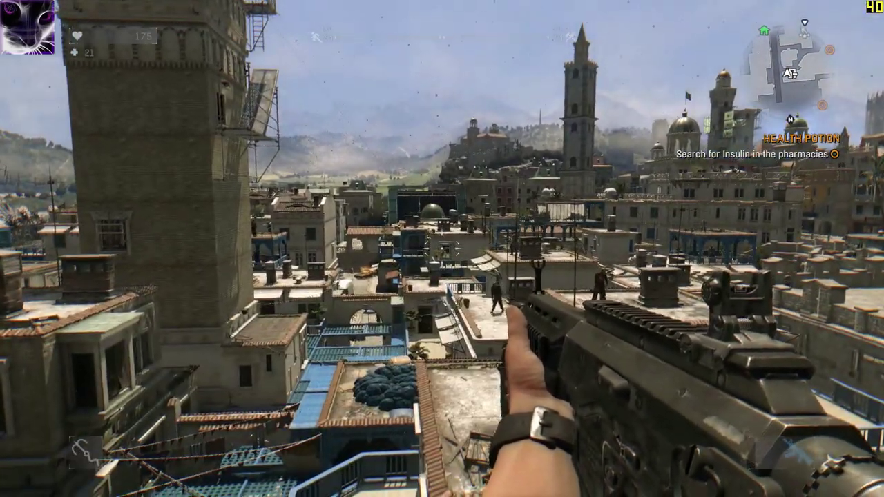
key("w")
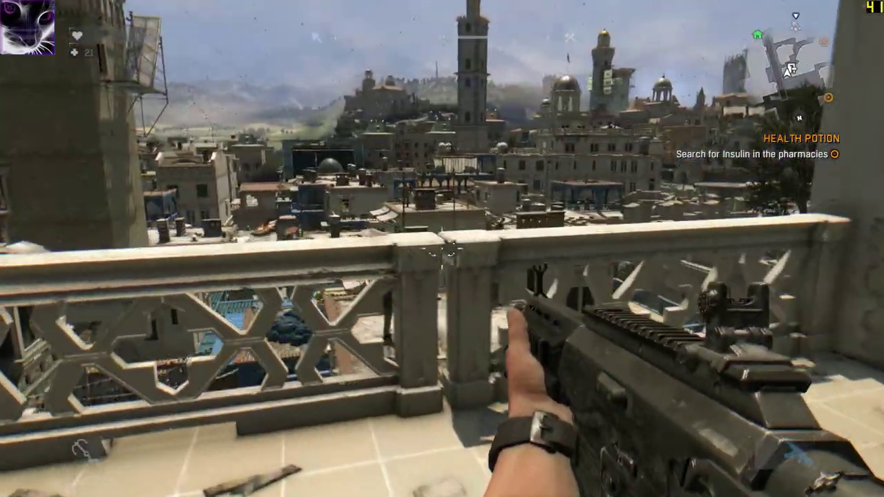
key("space")
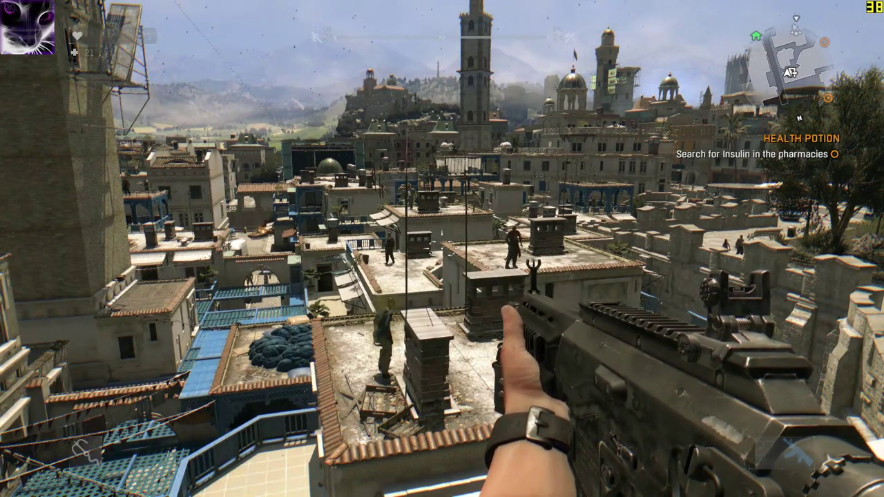
key("space")
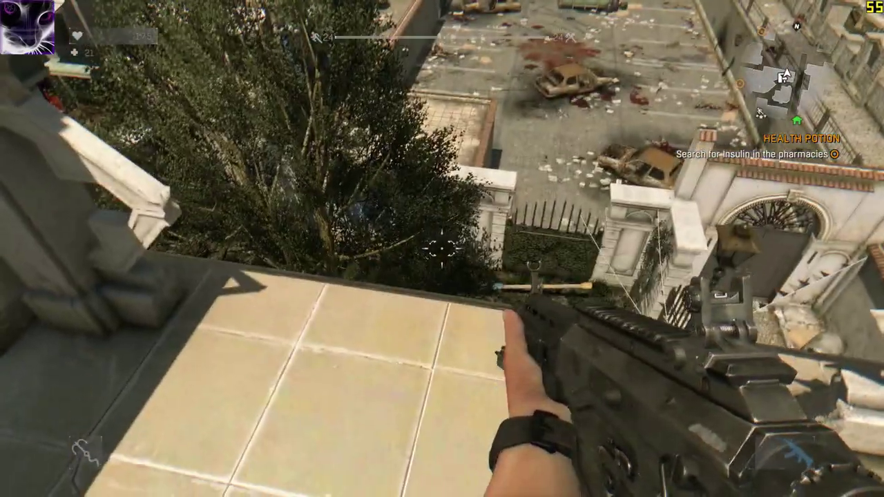
key("Escape")
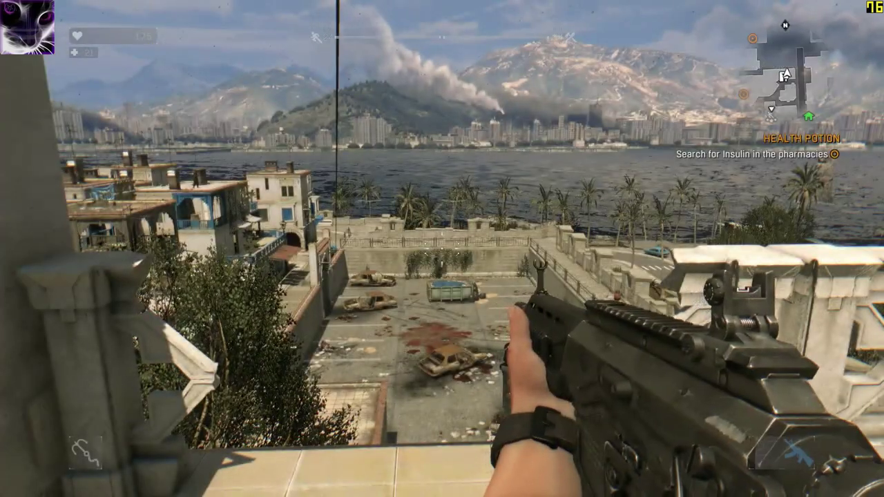
key("space")
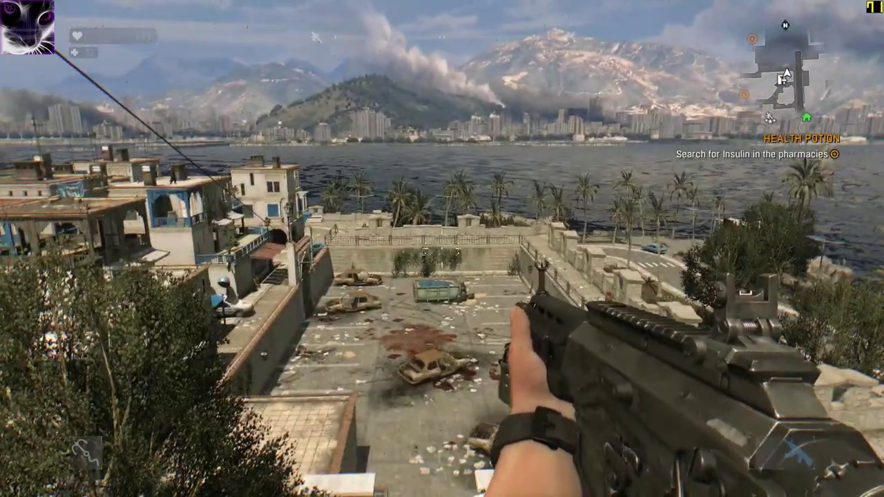